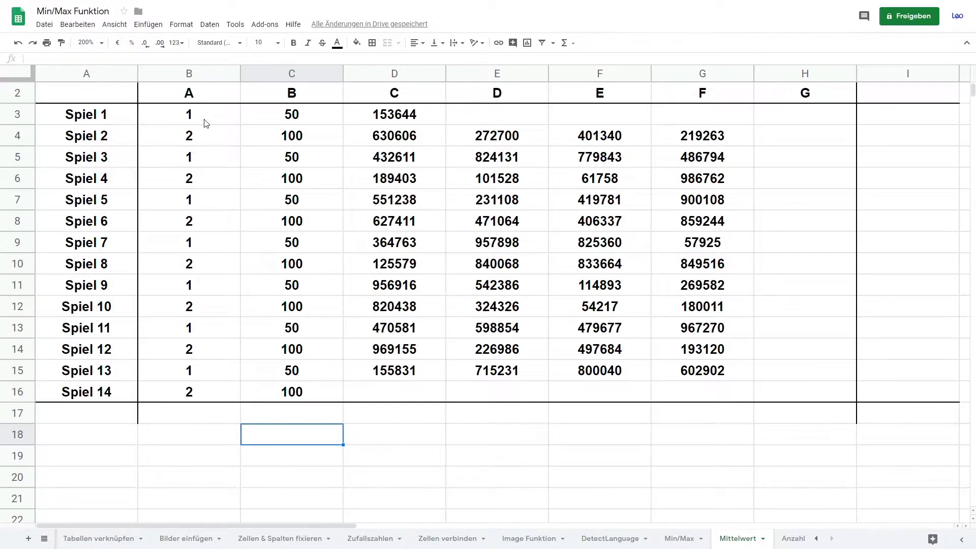
Enter =MITTELWERT(B3:B16) in B17 so it shows the average 1,5.
left_click(212, 425)
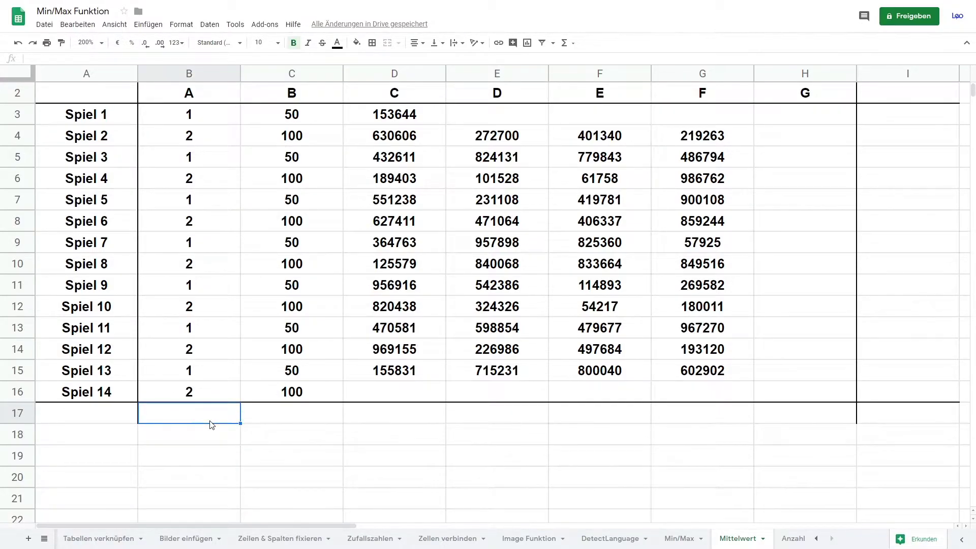
type("=")
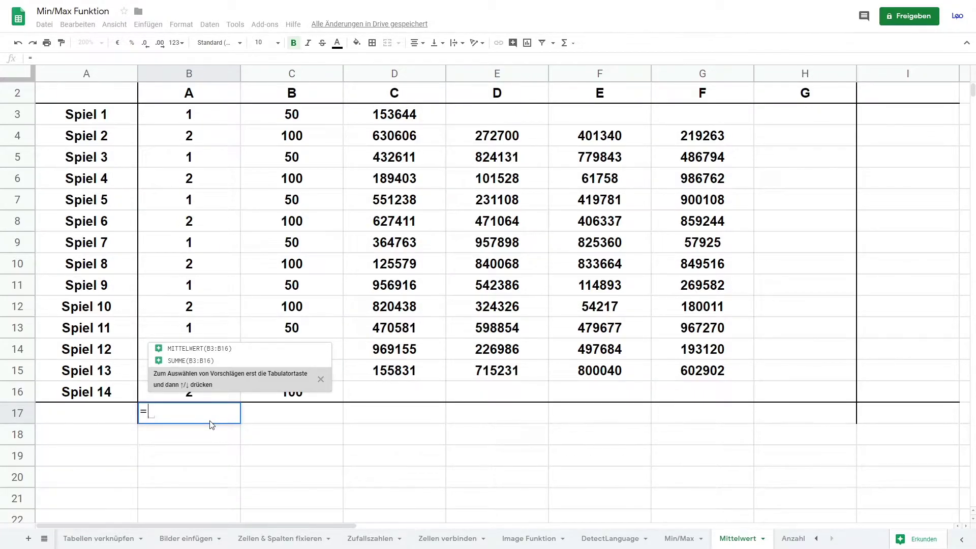
type("MI")
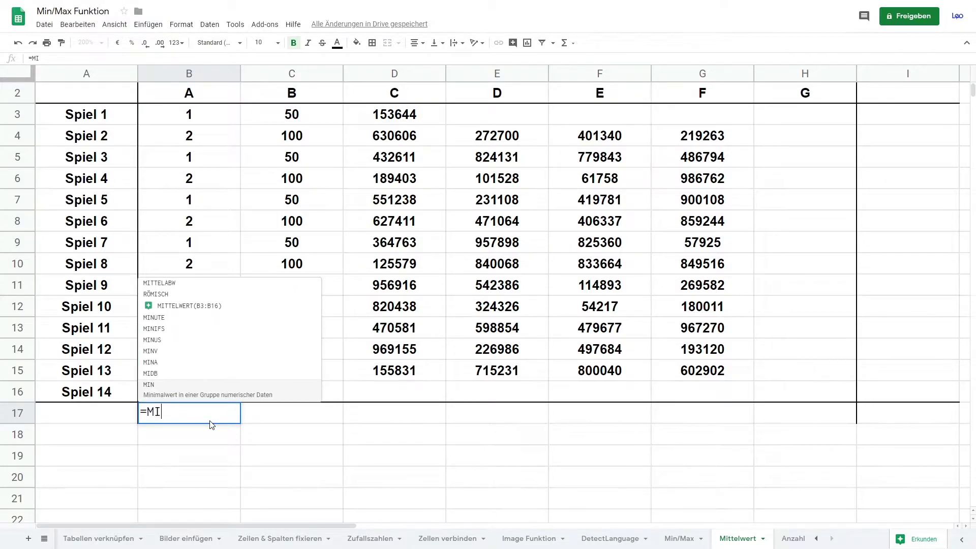
type("TTELW")
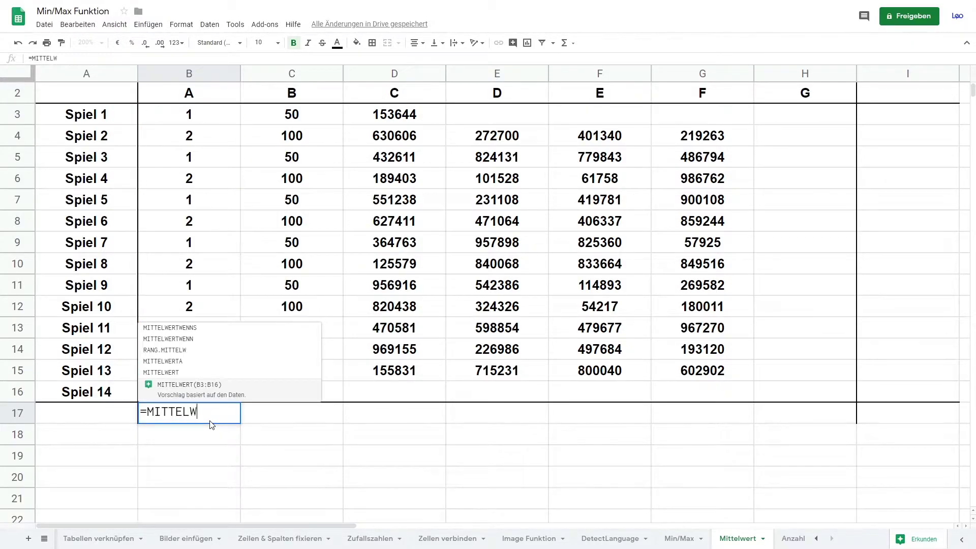
type("ERT")
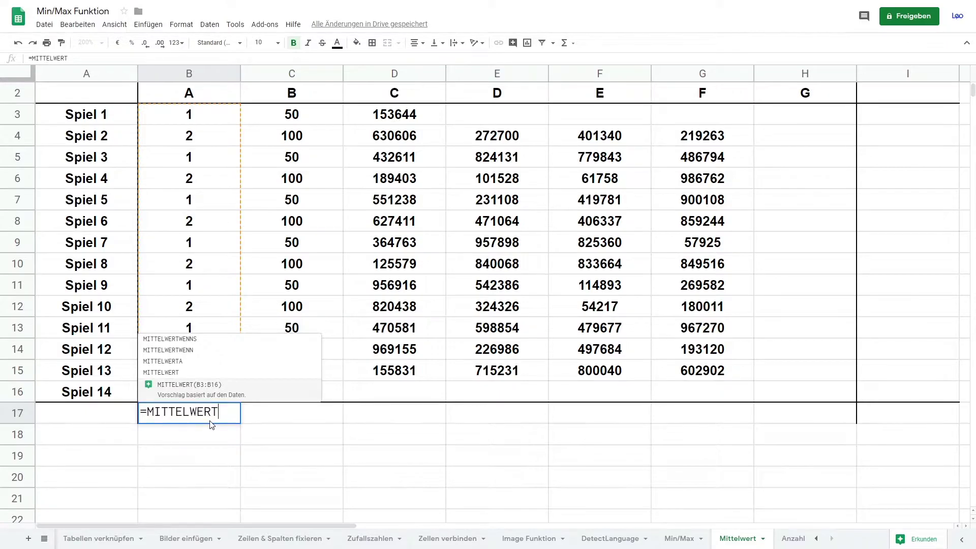
type("(")
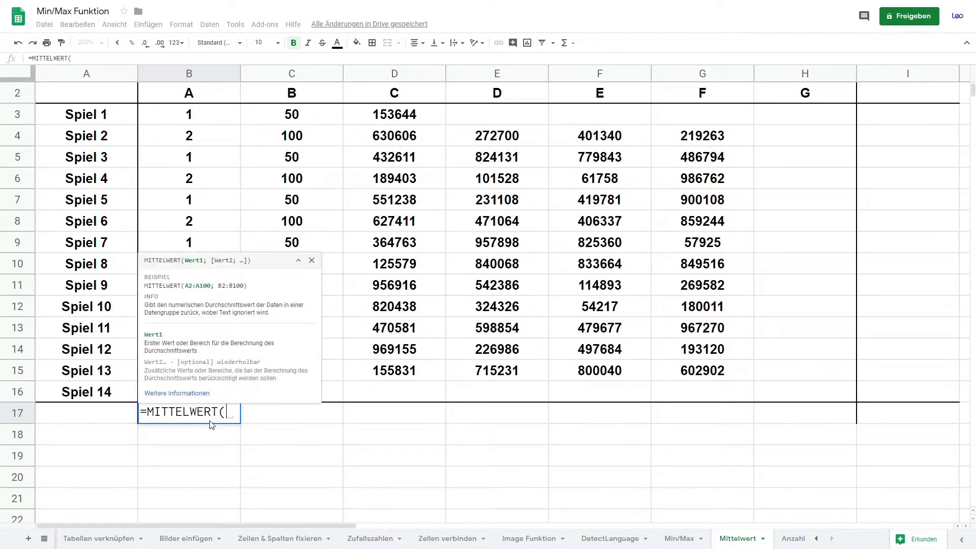
left_click_drag(198, 121, 189, 391)
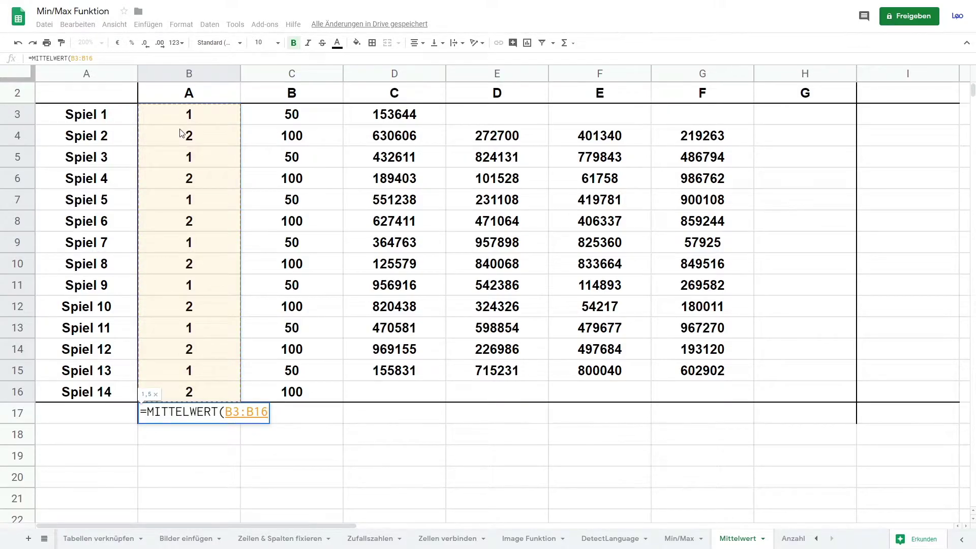
type(")")
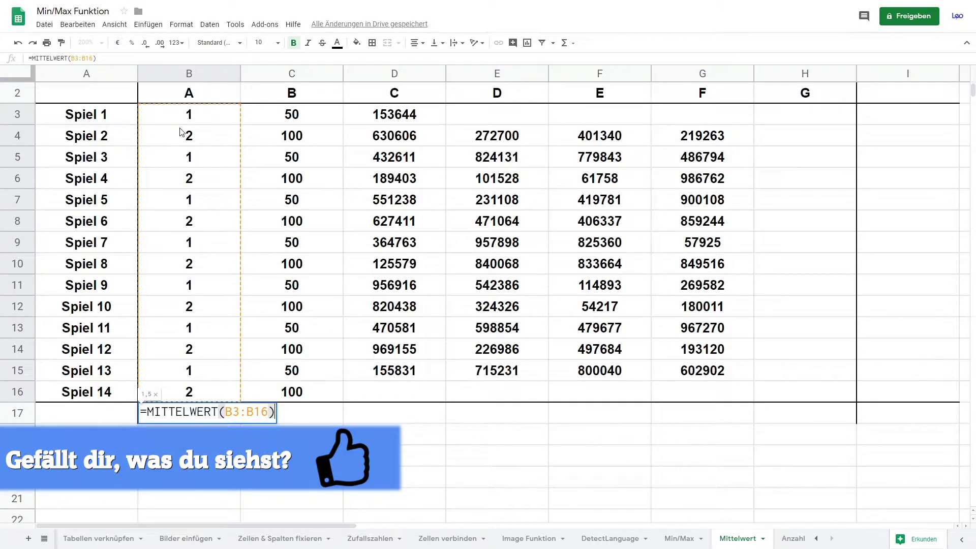
key("Return")
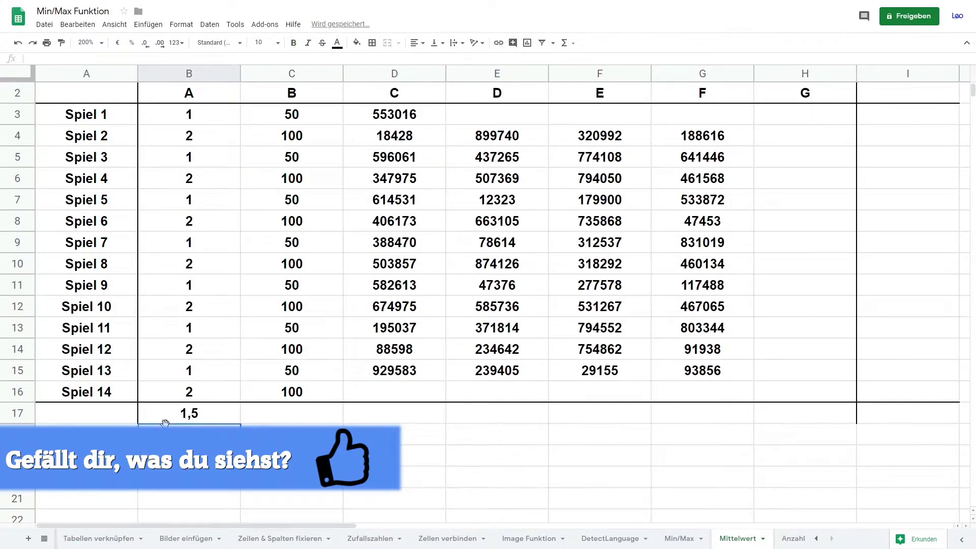
left_click(208, 420)
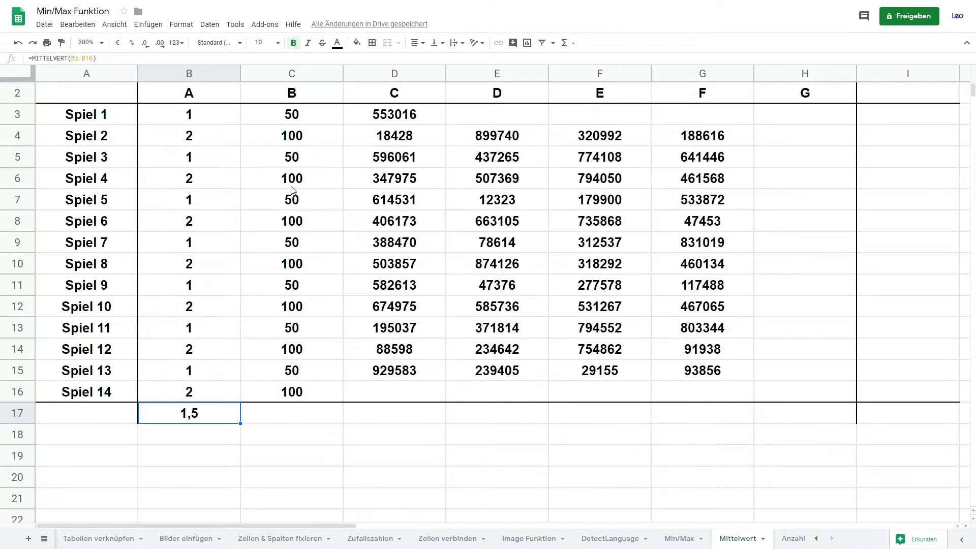
left_click(295, 418)
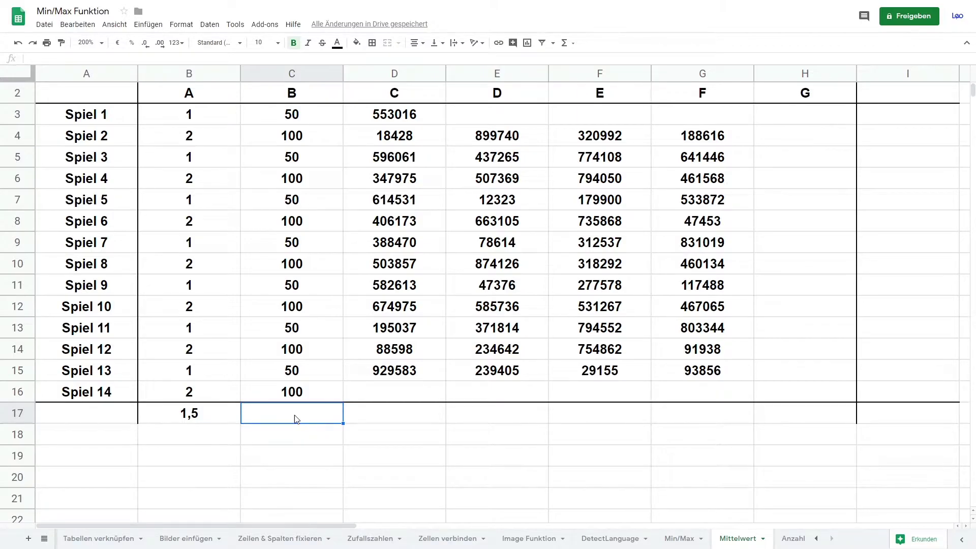
Enter =MITTELWERT(C3:C16) in C17, giving an average of 75.
type("=MI")
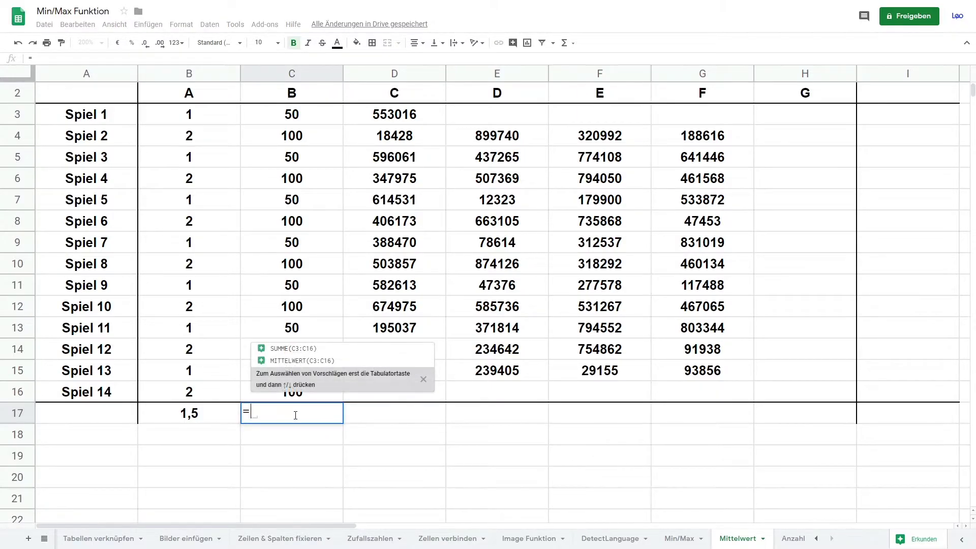
type("TTELWERT(")
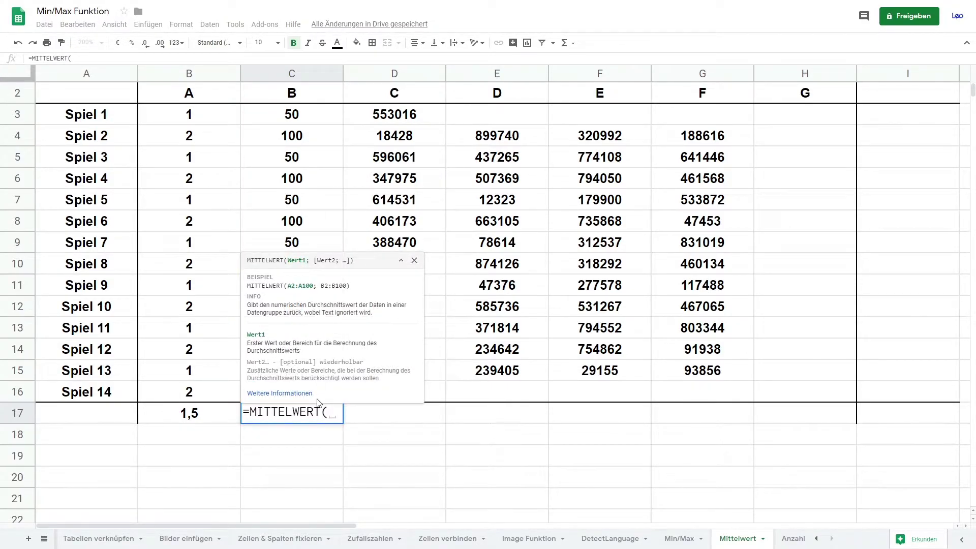
mouse_move(289, 122)
left_mouse_down()
mouse_move(283, 387)
mouse_move(258, 378)
left_mouse_up()
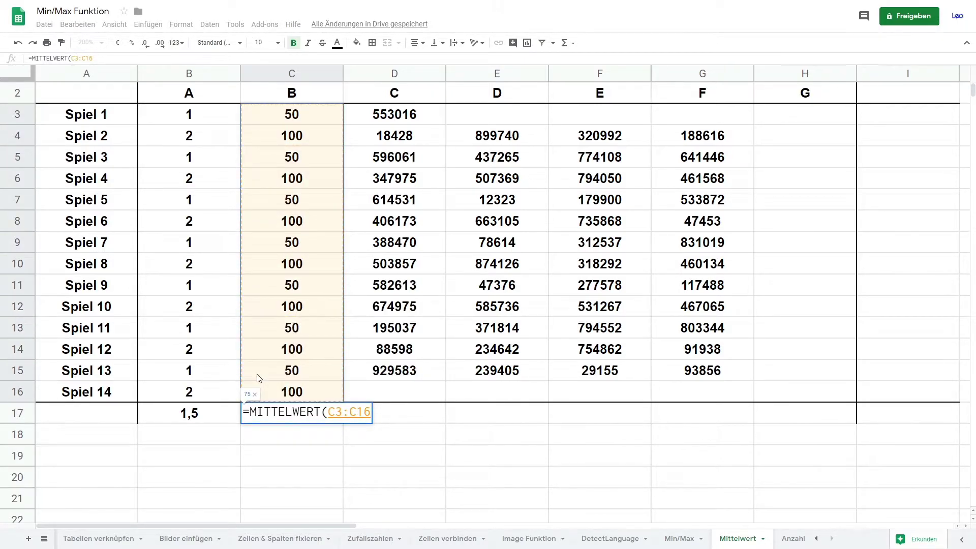
type(")")
key("Return")
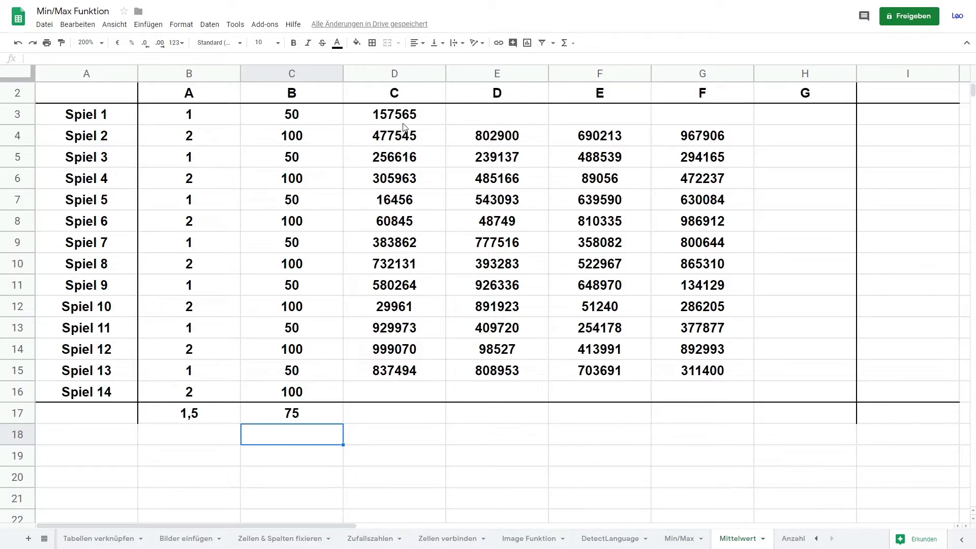
Accept the suggested =MITTELWERT(D3:D16) in D17, showing 483041,0769.
left_click(373, 413)
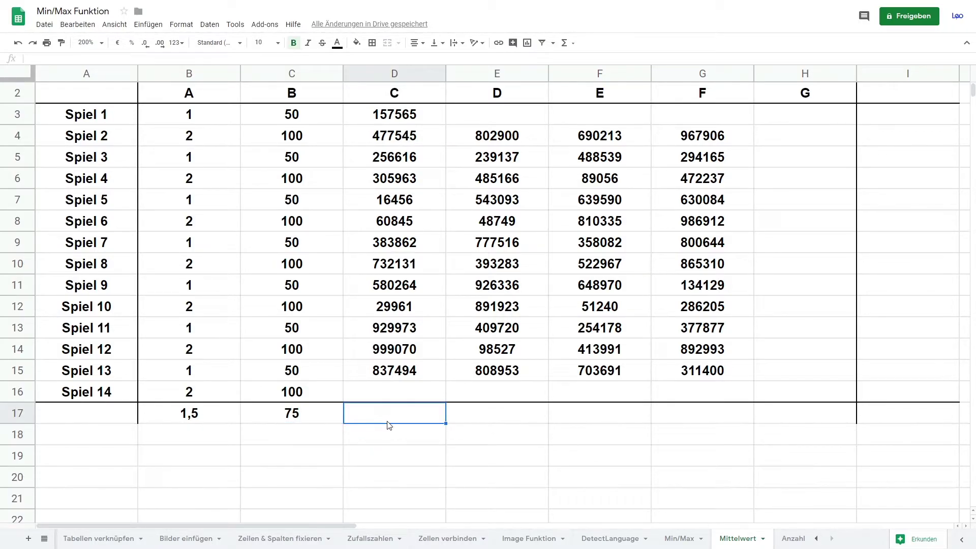
type("=MITT")
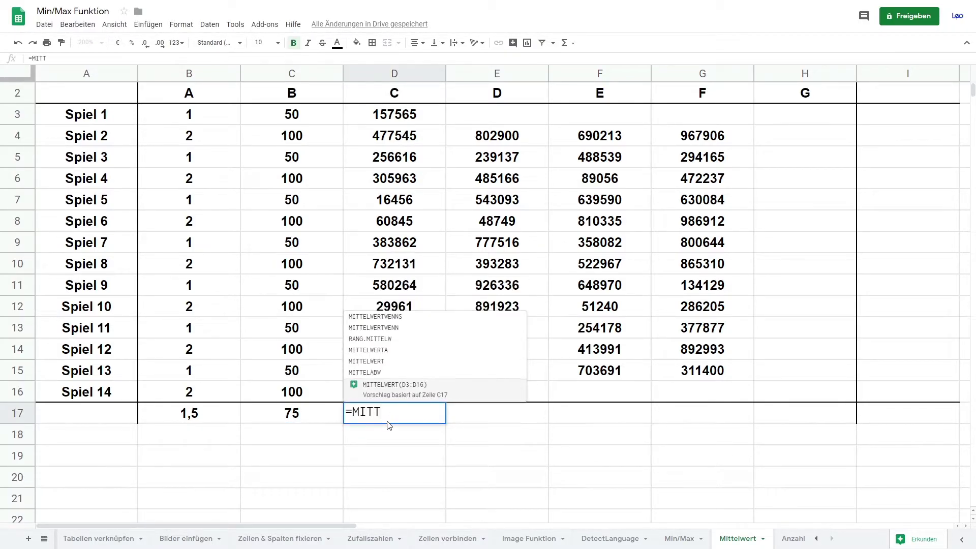
type("E")
left_click(421, 394)
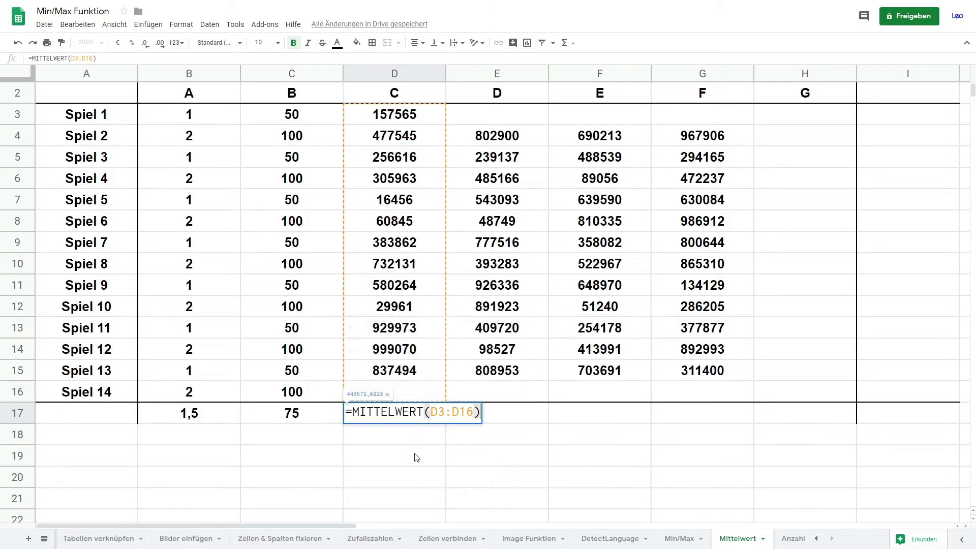
left_click(377, 446)
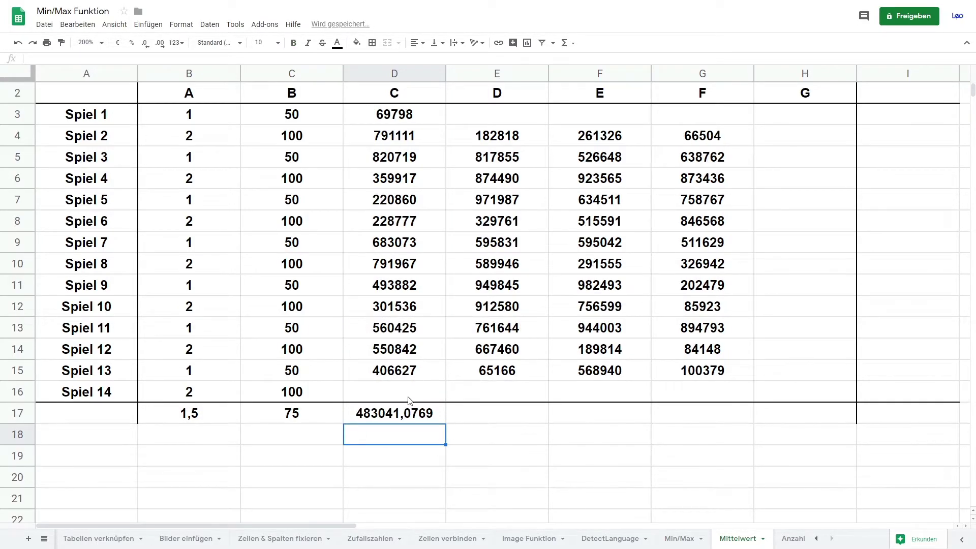
key("Up")
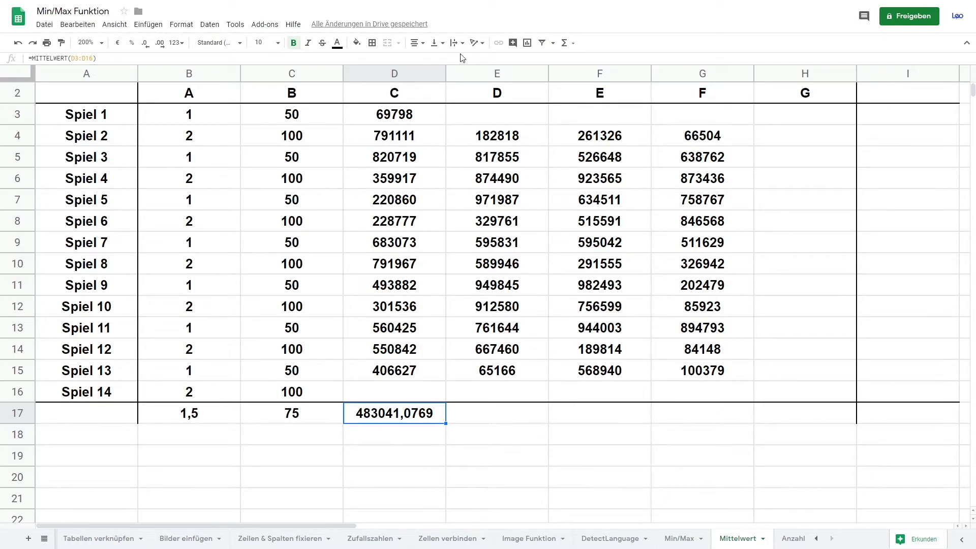
Increase the decimal places of the D17 average, then reduce them by one.
left_click(164, 49)
left_click(163, 49)
left_click(163, 49)
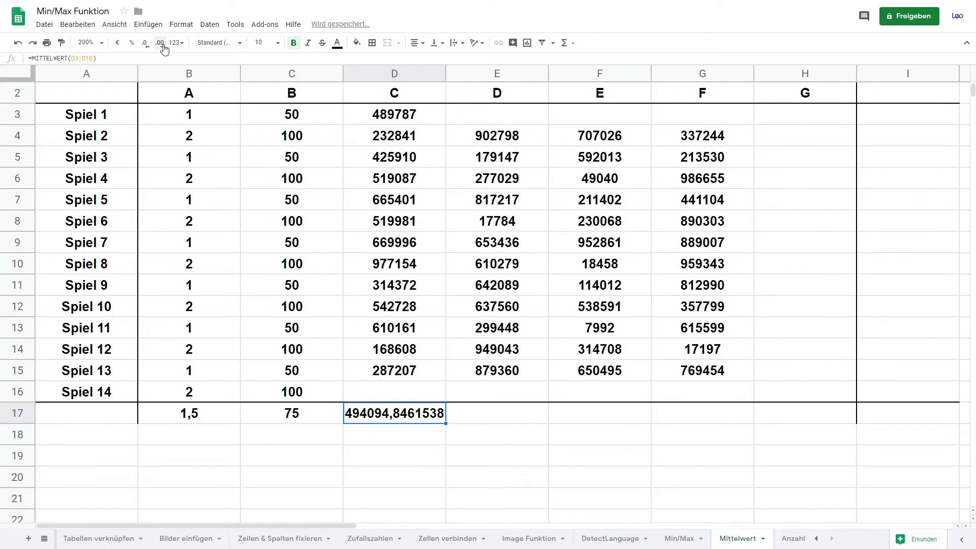
left_click(164, 49)
left_click(164, 49)
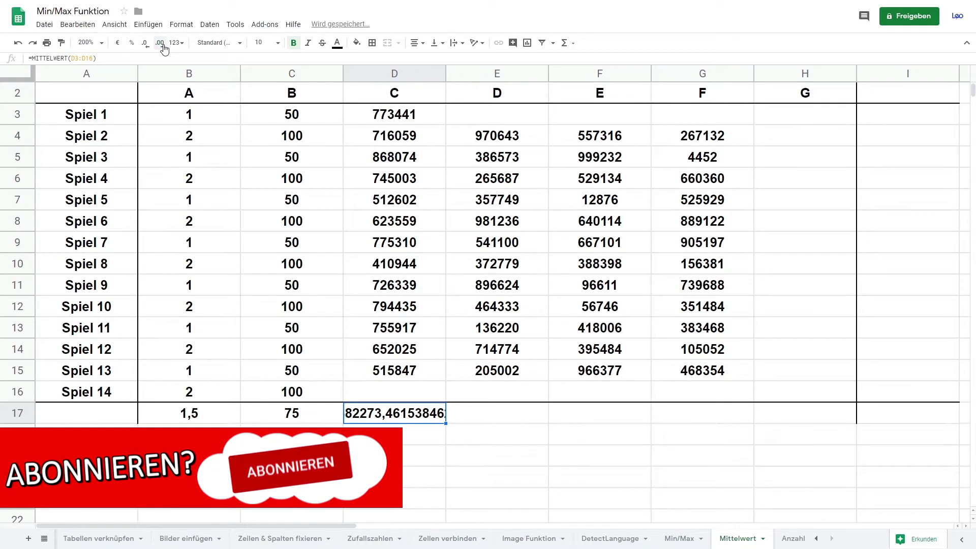
left_click(145, 44)
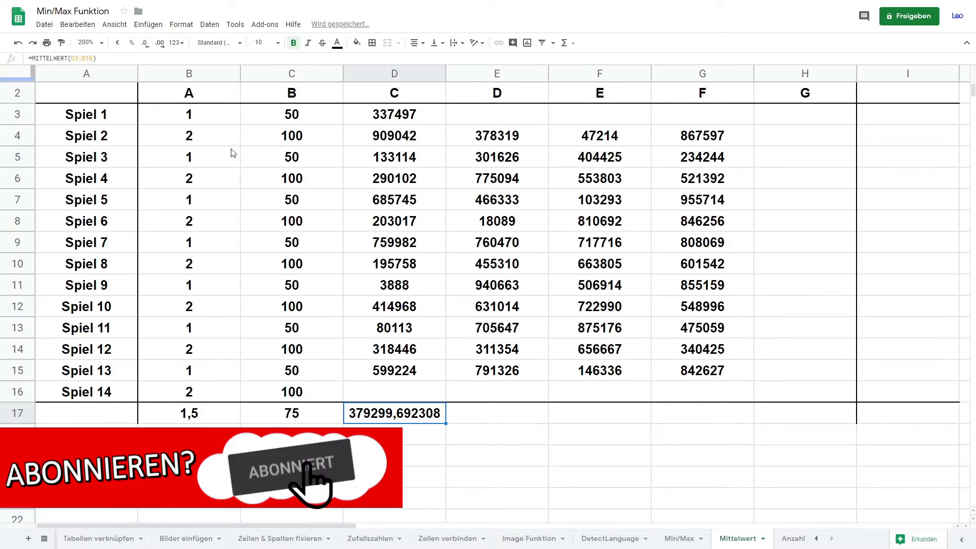
left_click(401, 439)
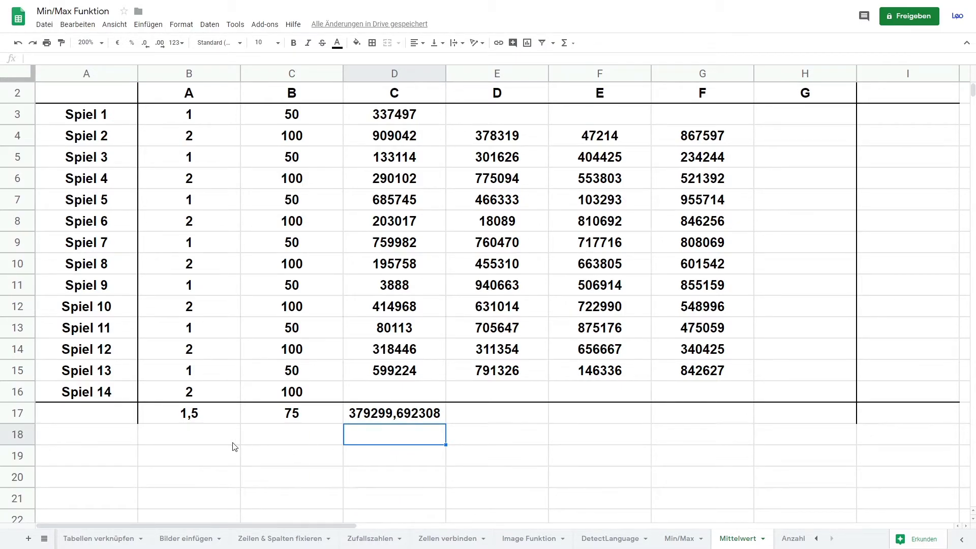
Enter =MITTELWERT(B3:H16) in B18, giving an overall average of 306705,1039.
left_click(214, 443)
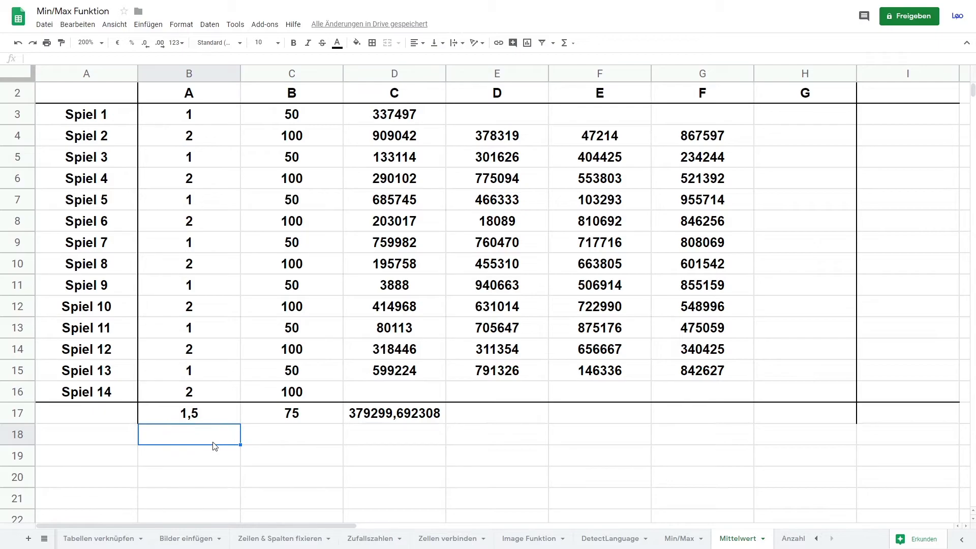
type("=MITTEL")
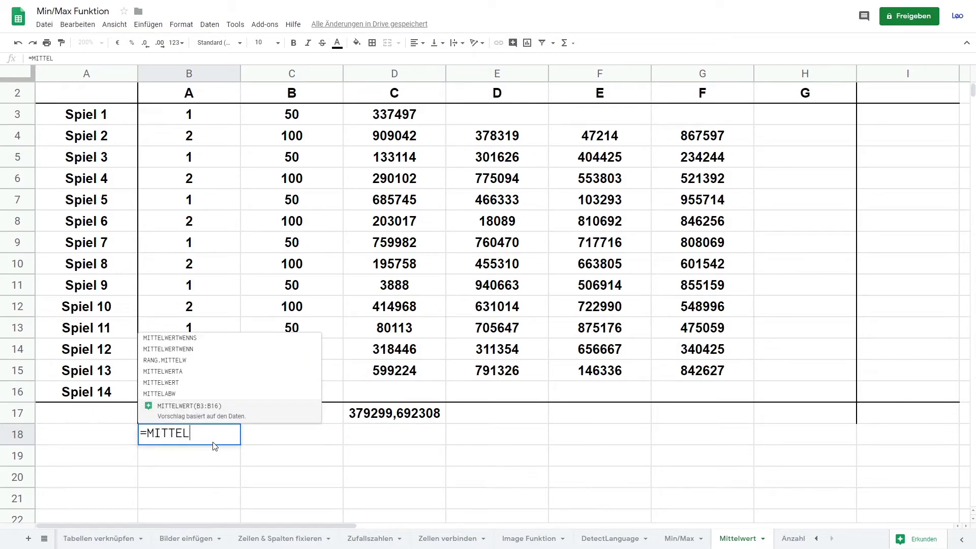
key("Tab")
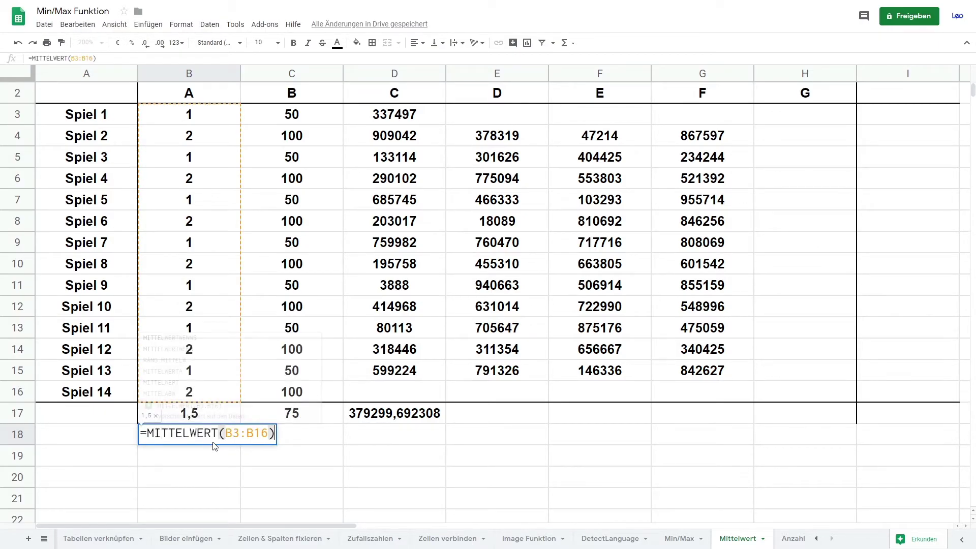
key("BackSpace")
key("BackSpace")
key("BackSpace")
key("BackSpace")
key("BackSpace")
key("BackSpace")
key("BackSpace")
left_click_drag(208, 115, 776, 388)
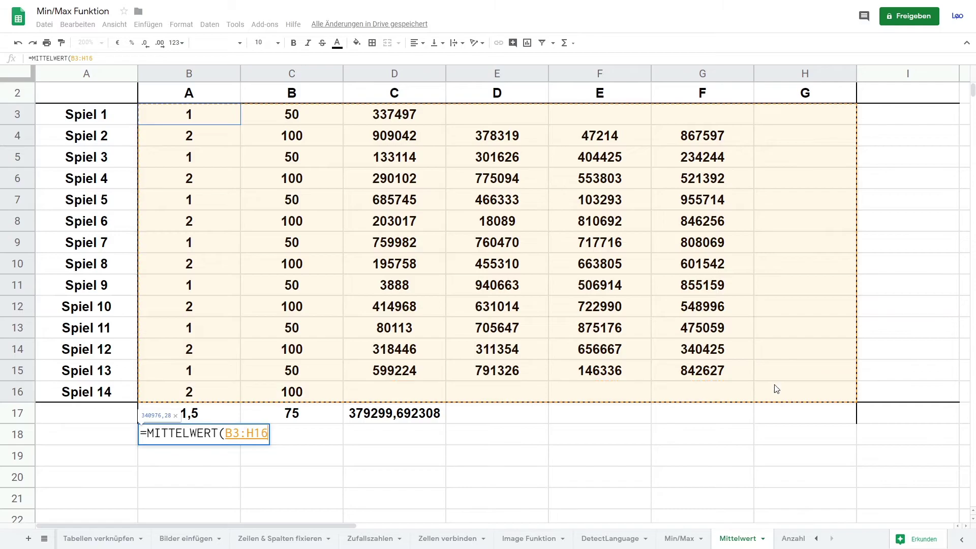
type(")")
key("Return")
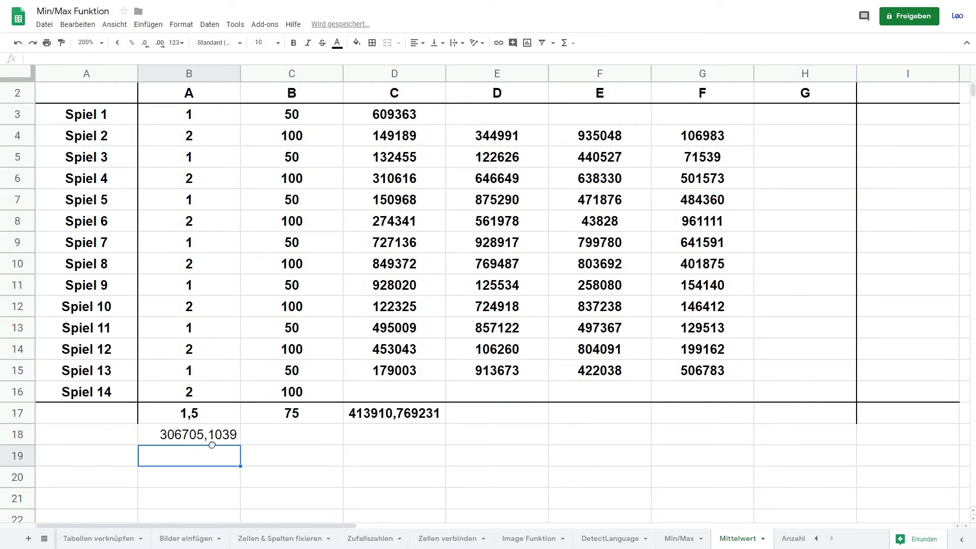
left_click(209, 440)
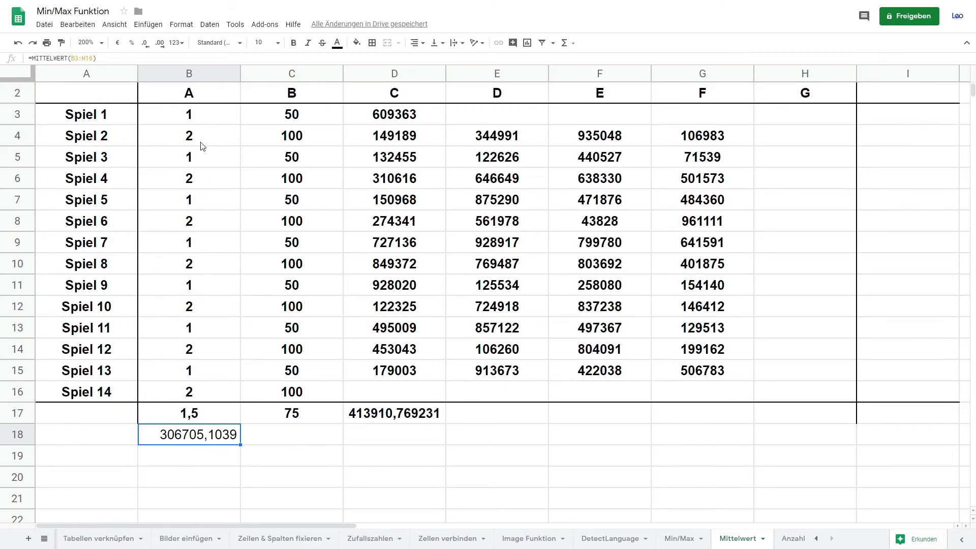
left_click(198, 119)
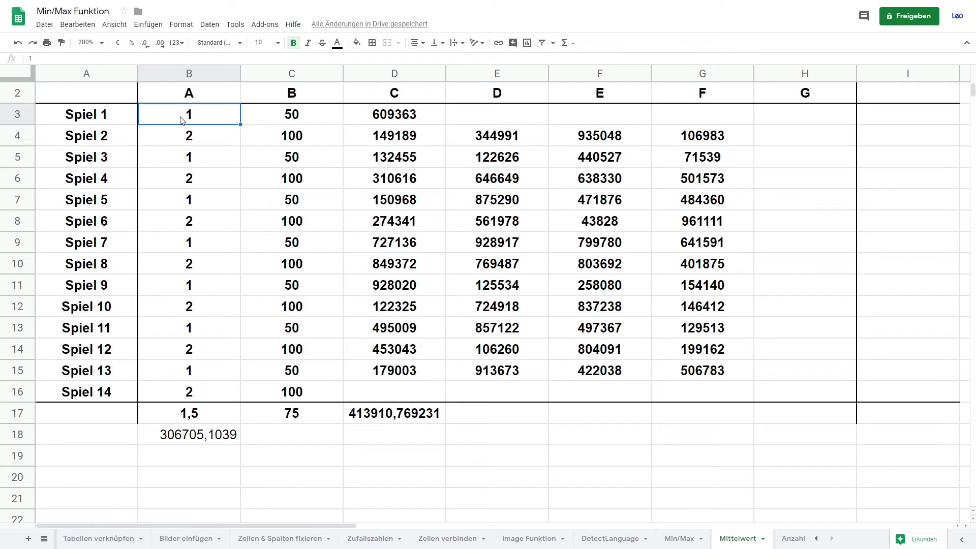
type("2000000000")
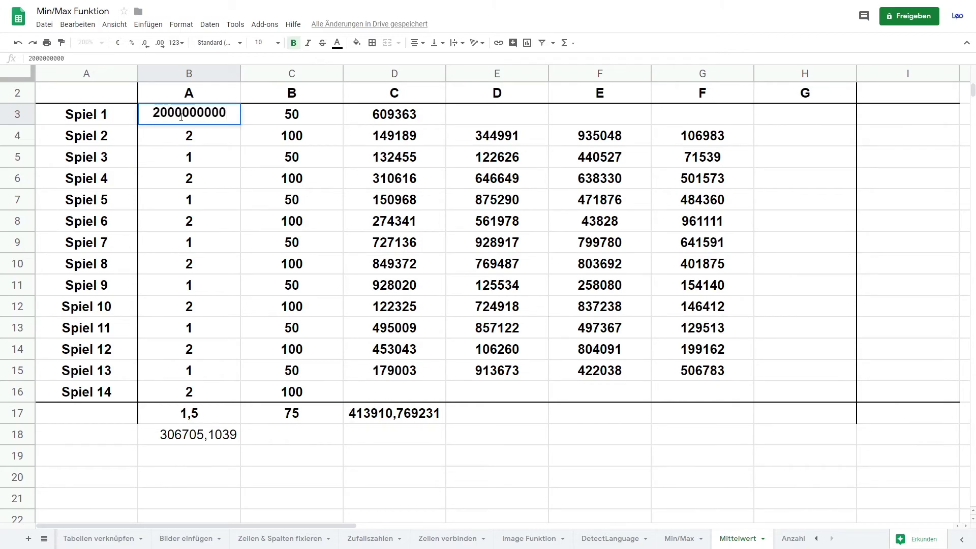
key("Return")
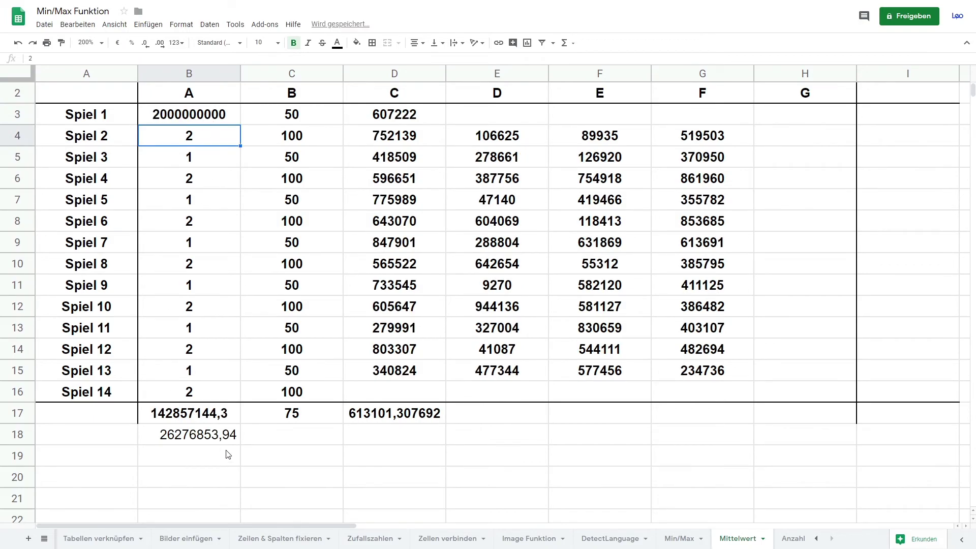
left_click(216, 442)
left_click(192, 412)
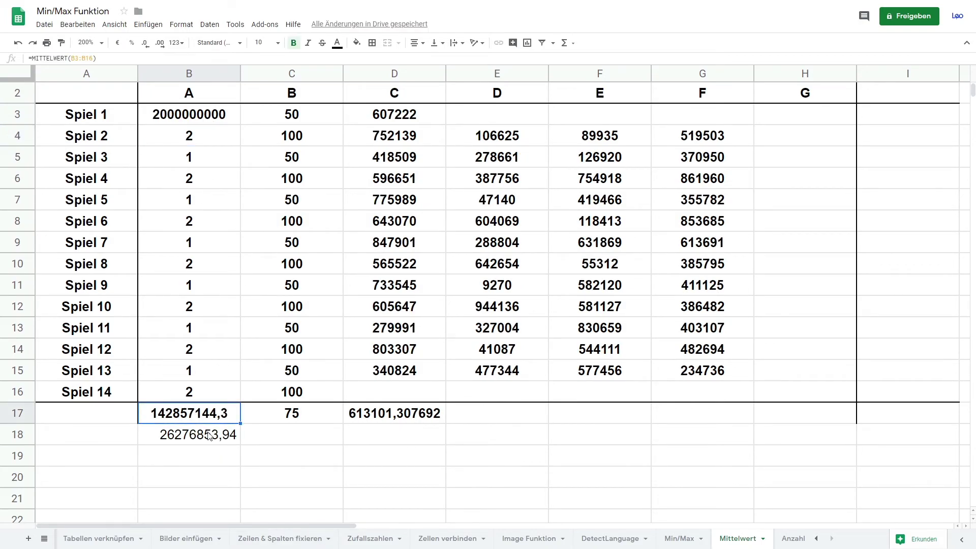
key("ctrl+z")
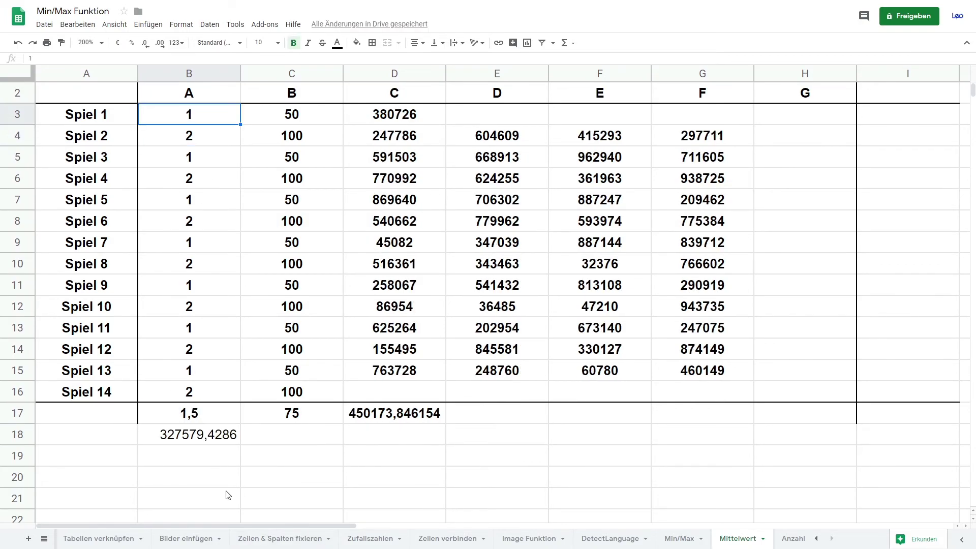